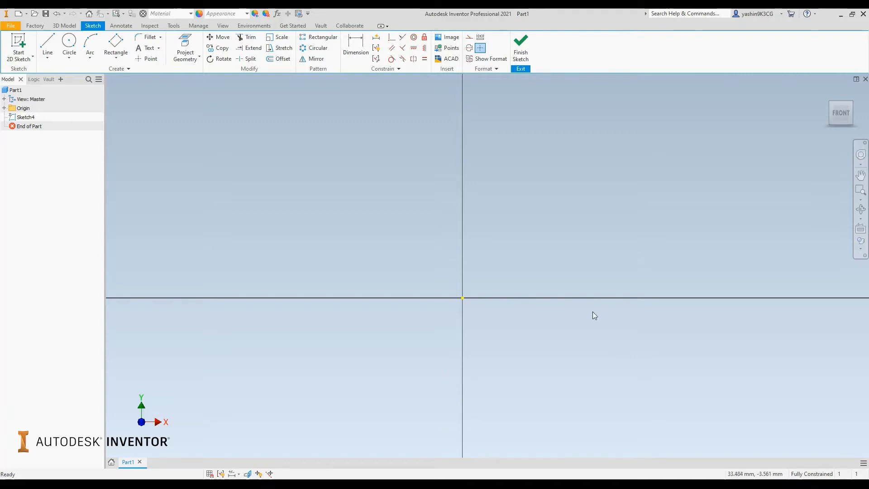
# - Draw a two-point center rectangle 100 mm wide and 100 mm high, centered on the sketch origin
pyautogui.scroll(-10, 408, 260)
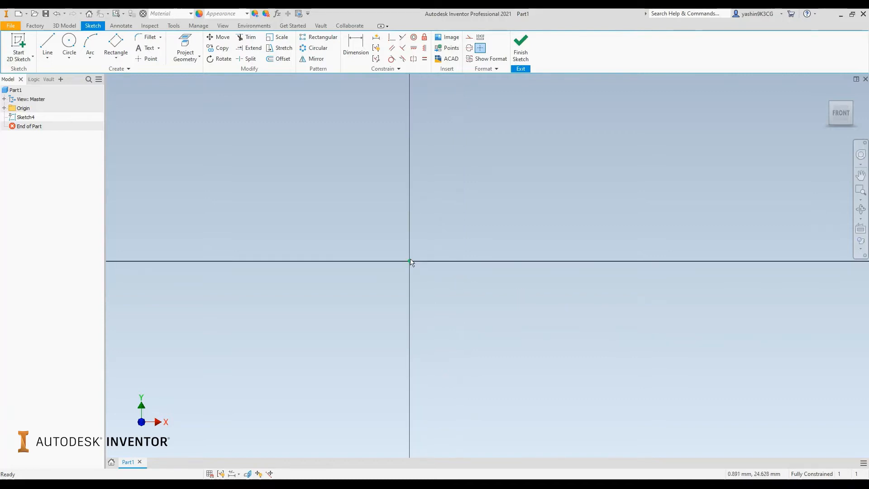
pyautogui.scroll(6, 385, 177)
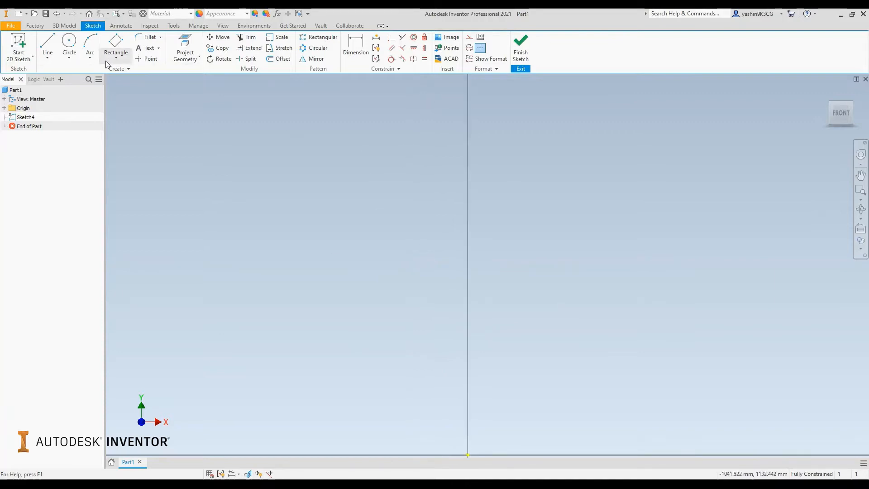
pyautogui.scroll(-3, 511, 276)
pyautogui.moveTo(538, 294); pyautogui.dragTo(457, 273, button='middle')
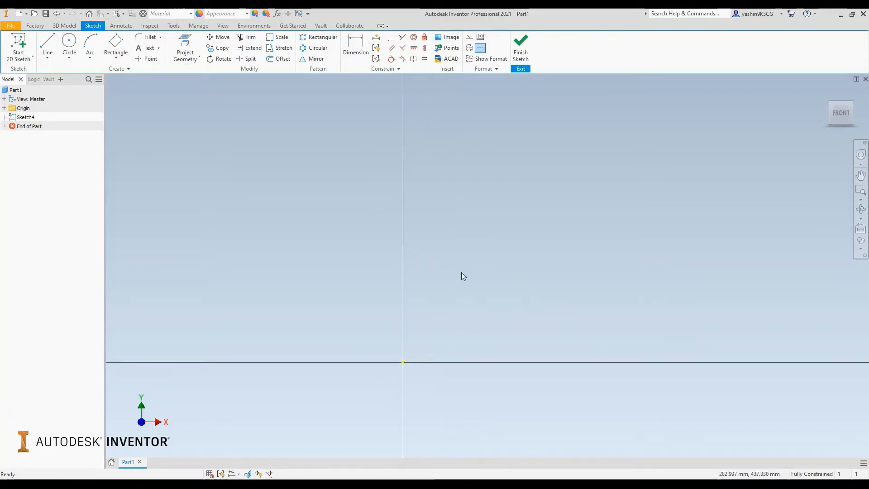
pyautogui.click(115, 61)
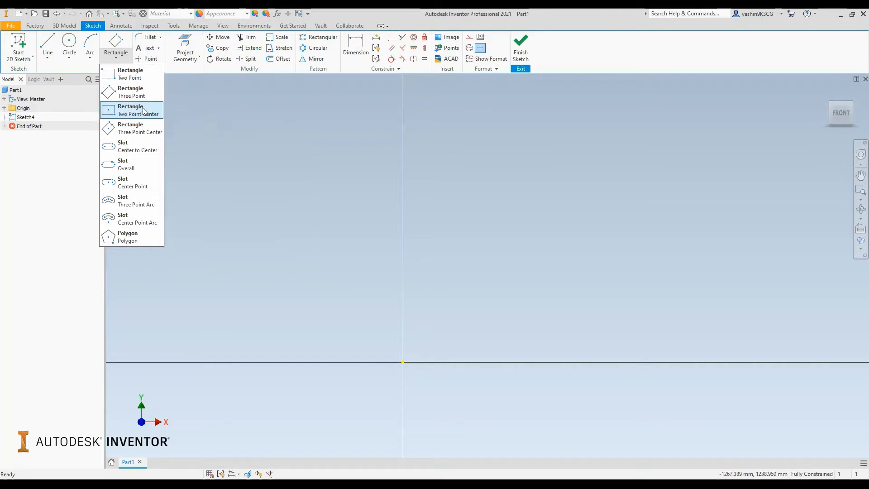
pyautogui.click(144, 110)
pyautogui.scroll(-2, 417, 281)
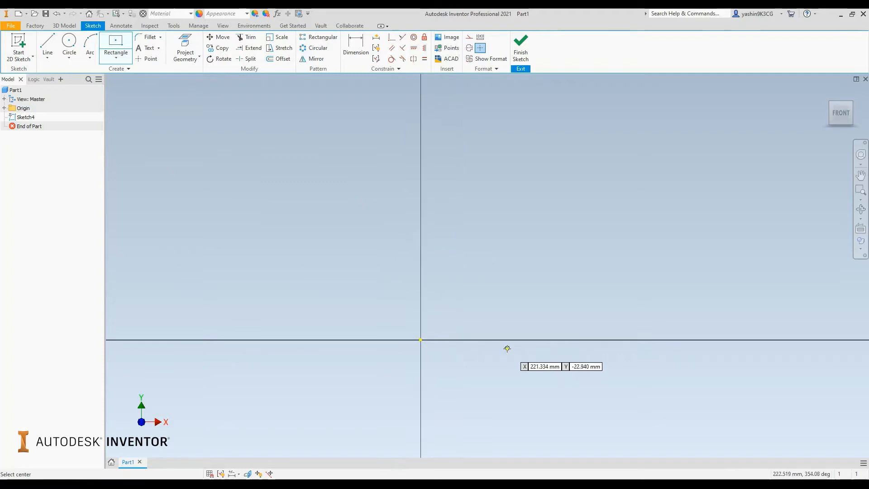
pyautogui.moveTo(469, 326); pyautogui.dragTo(465, 275, button='middle')
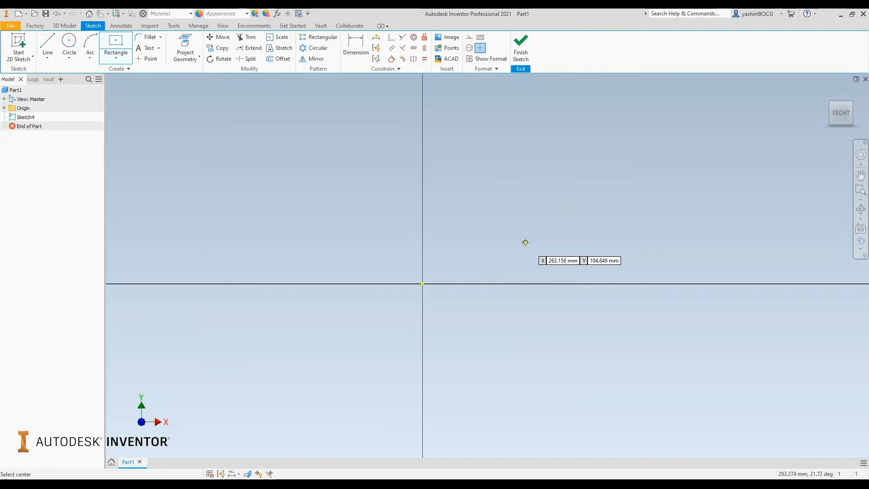
pyautogui.click(422, 283)
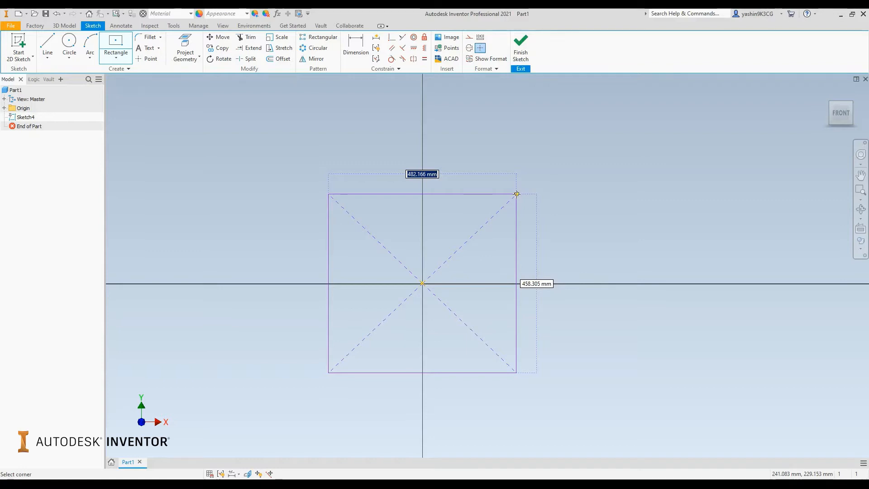
pyautogui.write('100')
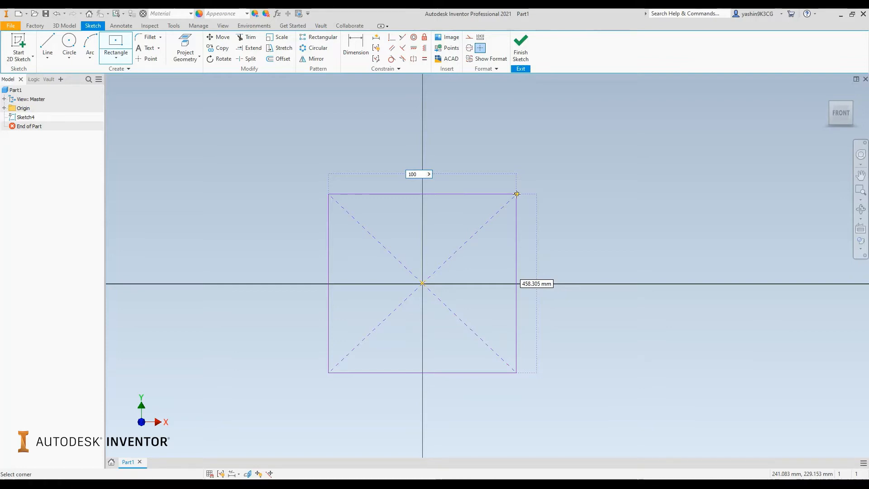
pyautogui.press('Tab')
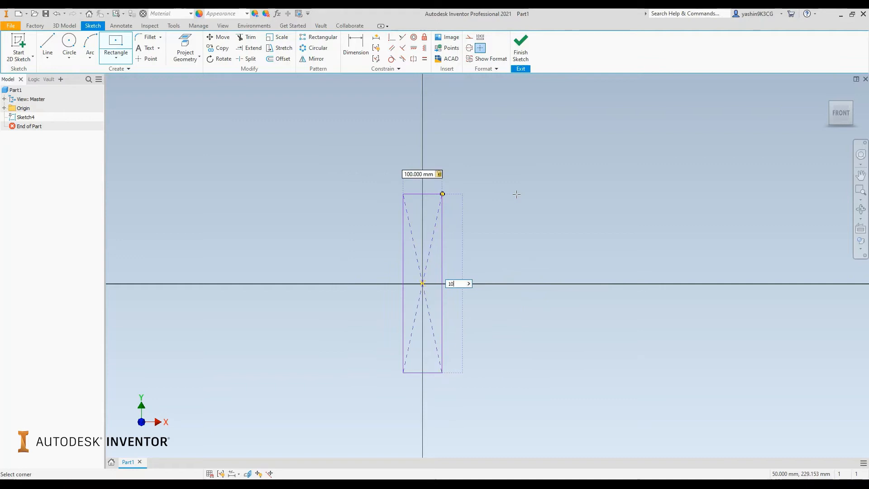
pyautogui.write('100')
pyautogui.press('Return')
pyautogui.scroll(5, 464, 301)
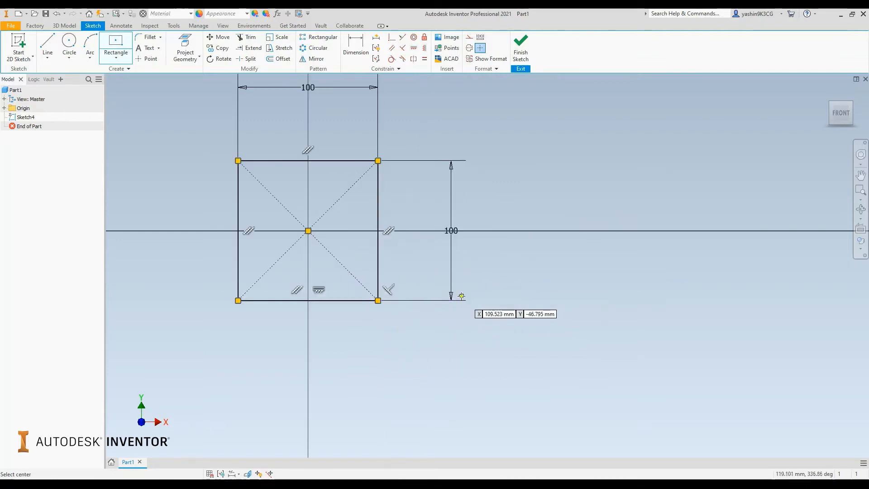
pyautogui.scroll(1, 453, 159)
pyautogui.rightClick(527, 118)
pyautogui.click(555, 119)
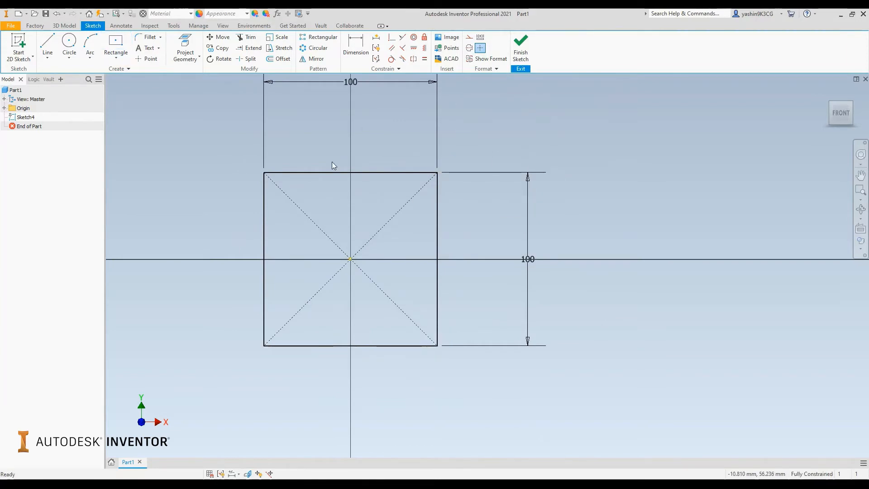
# - Extrude the square profile 10 mm and turn the model to its front view
pyautogui.press('e')
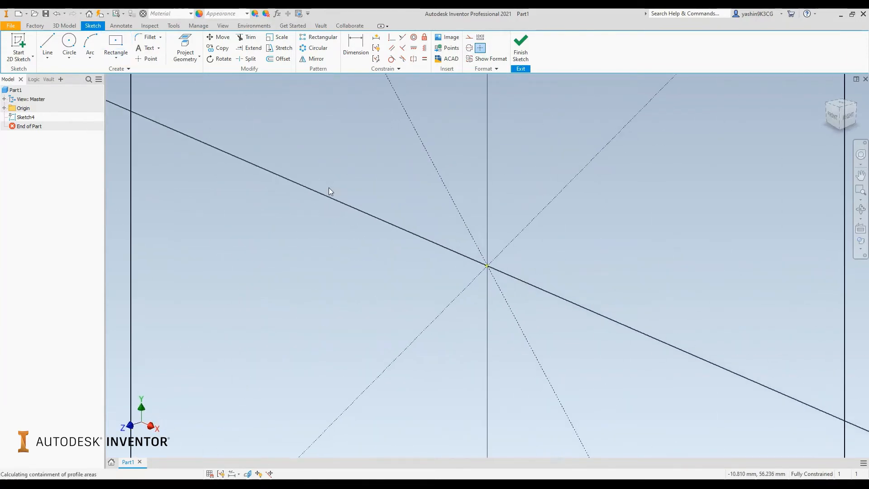
pyautogui.click(18, 212)
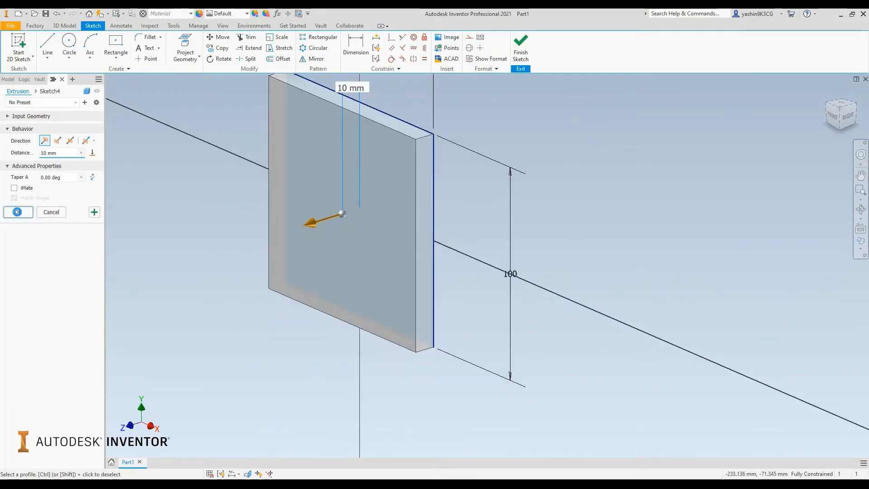
pyautogui.click(834, 118)
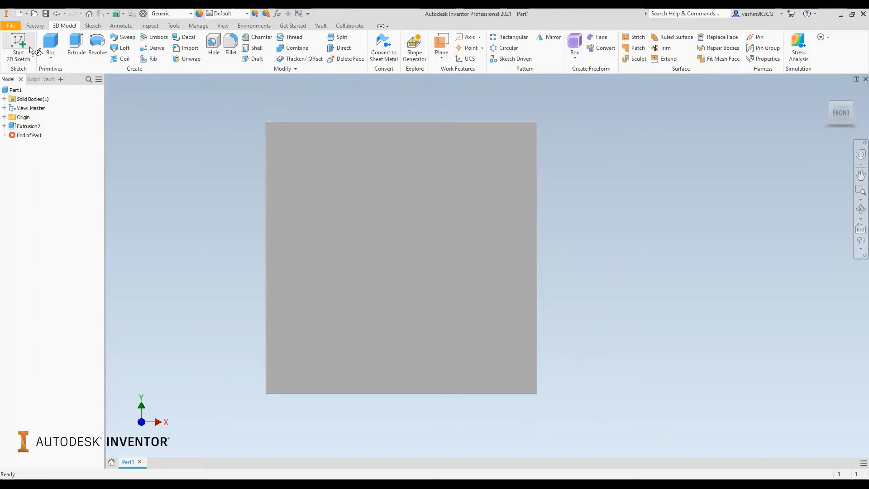
# - Start a sketch on the plate's front face and draw a two-point rectangle about 39 by 39 mm in its upper-left quadrant
pyautogui.click(30, 48)
pyautogui.click(357, 178)
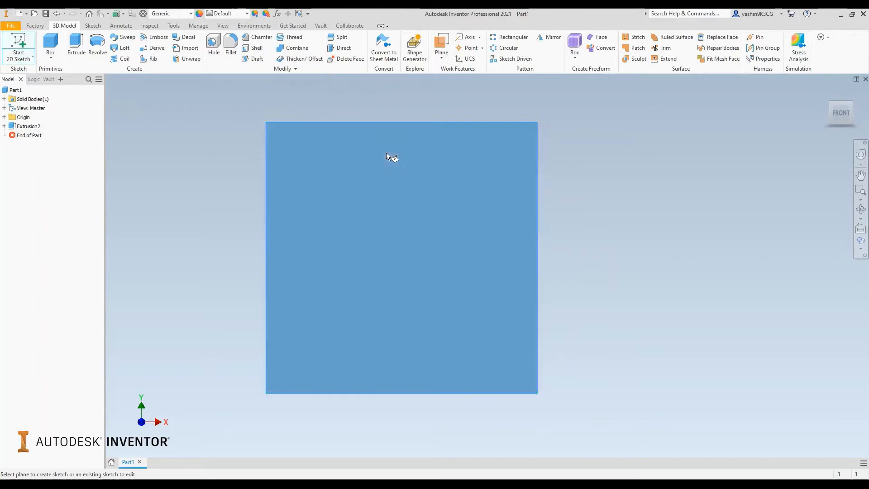
pyautogui.moveTo(268, 172); pyautogui.dragTo(205, 173, button='middle')
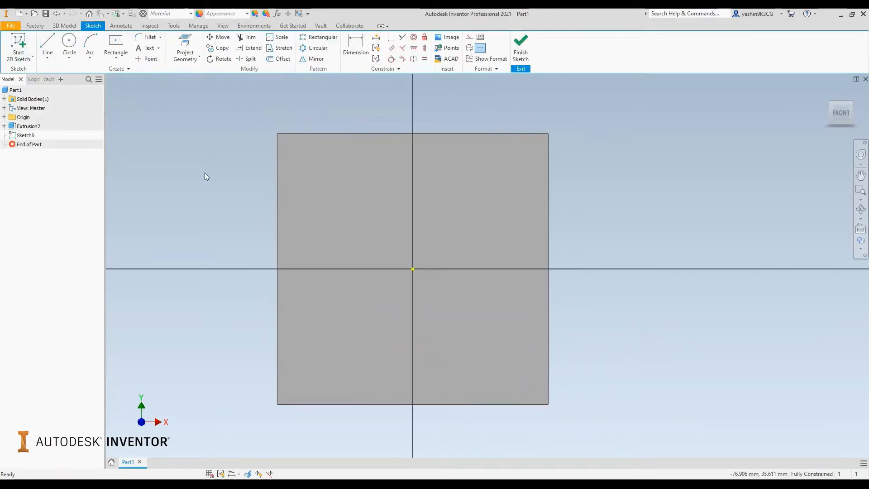
pyautogui.click(119, 58)
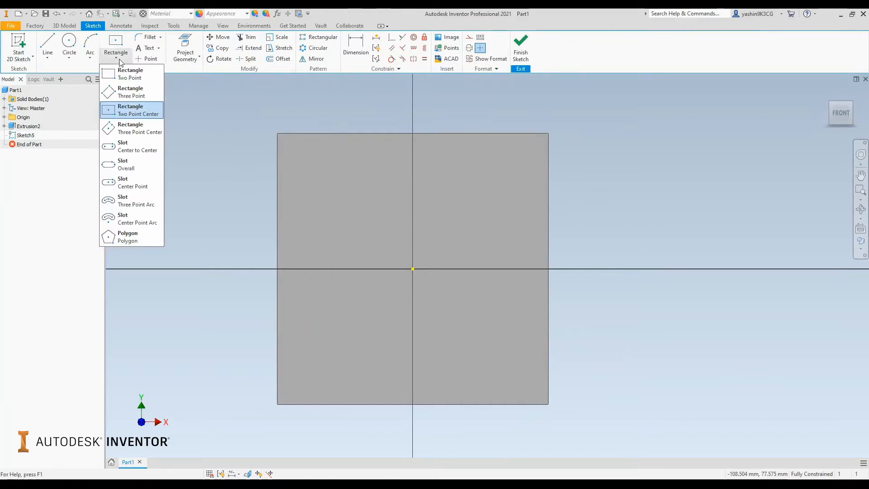
pyautogui.click(134, 77)
pyautogui.moveTo(247, 184); pyautogui.dragTo(219, 188, button='middle')
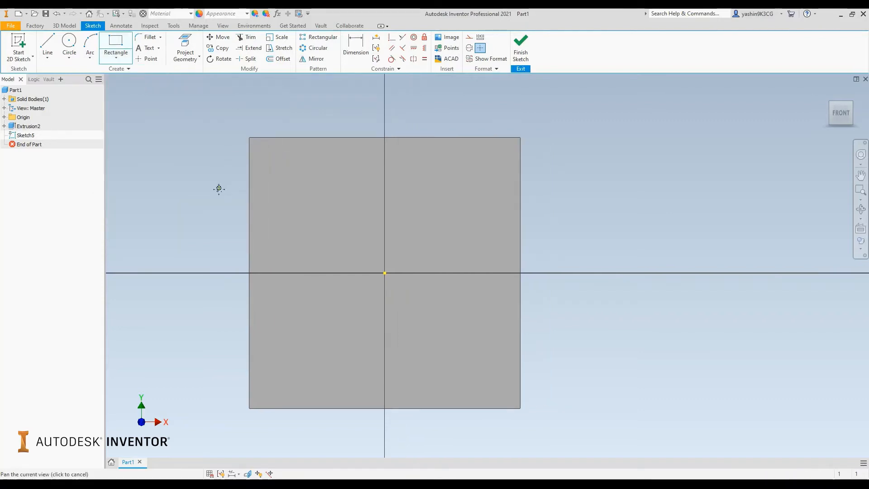
pyautogui.click(265, 155)
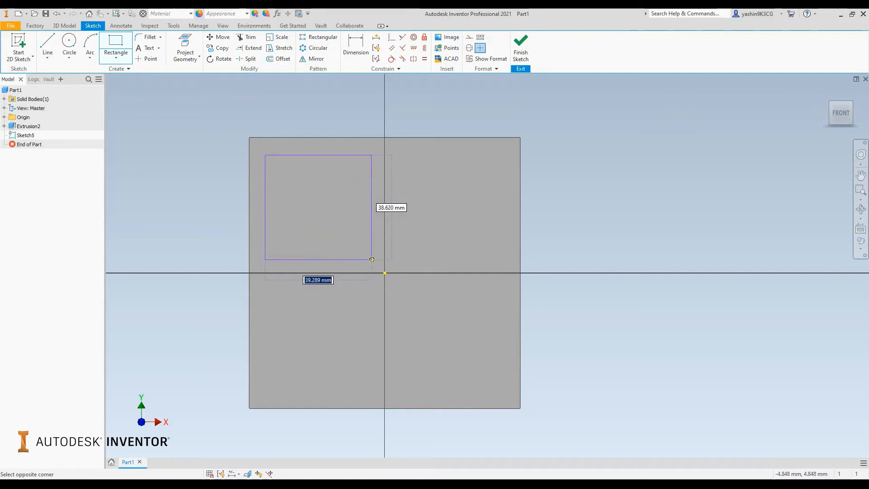
pyautogui.click(372, 259)
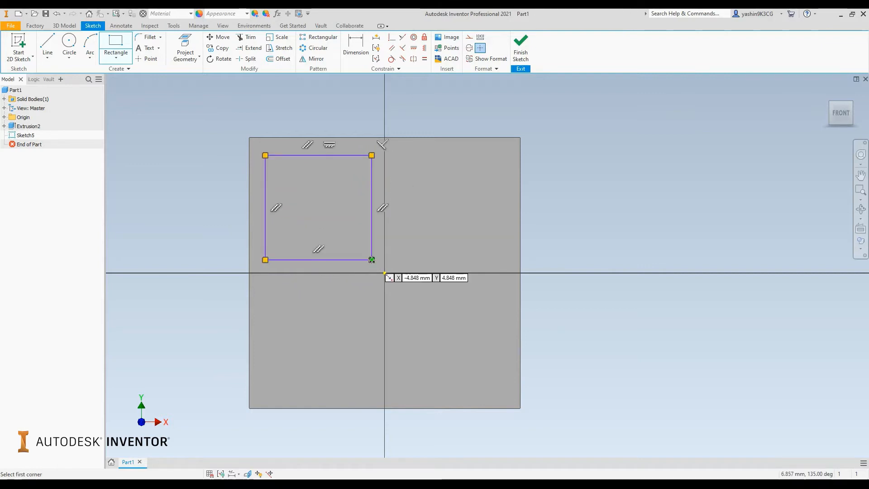
pyautogui.rightClick(423, 190)
pyautogui.click(447, 186)
pyautogui.moveTo(430, 184); pyautogui.dragTo(408, 188, button='middle')
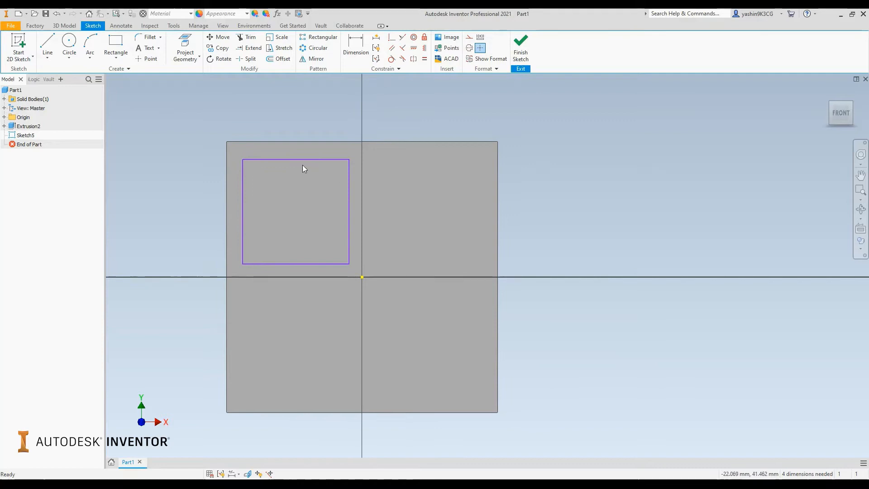
# - Nudge the small rectangle's upper edge slightly downward and try moving its right edge
pyautogui.moveTo(301, 160)
pyautogui.mouseDown()
pyautogui.moveTo(299, 186)
pyautogui.moveTo(298, 162)
pyautogui.mouseUp()
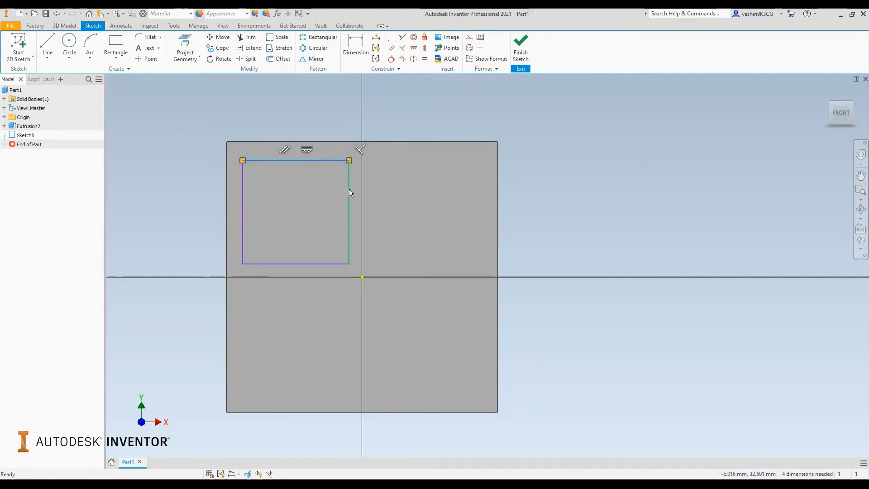
pyautogui.moveTo(349, 189)
pyautogui.mouseDown()
pyautogui.moveTo(310, 191)
pyautogui.moveTo(350, 202)
pyautogui.mouseUp()
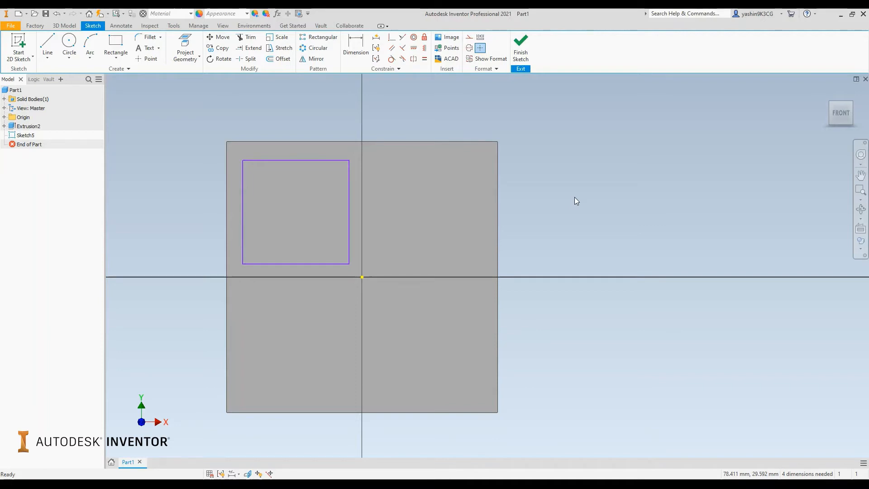
pyautogui.moveTo(425, 216); pyautogui.dragTo(439, 205, button='middle')
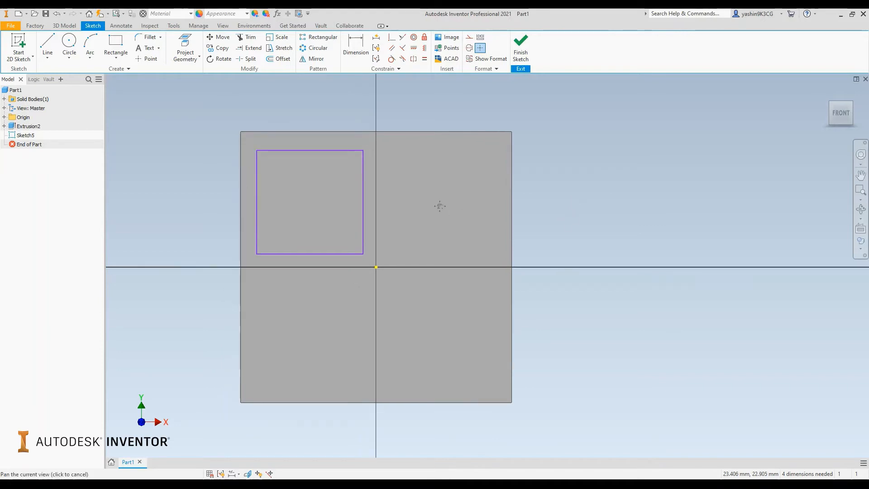
# - Draw a three-point rectangle in the plate's upper-right quadrant with a 40 mm side at 45 degrees and a width of about 9.5 mm
pyautogui.click(110, 61)
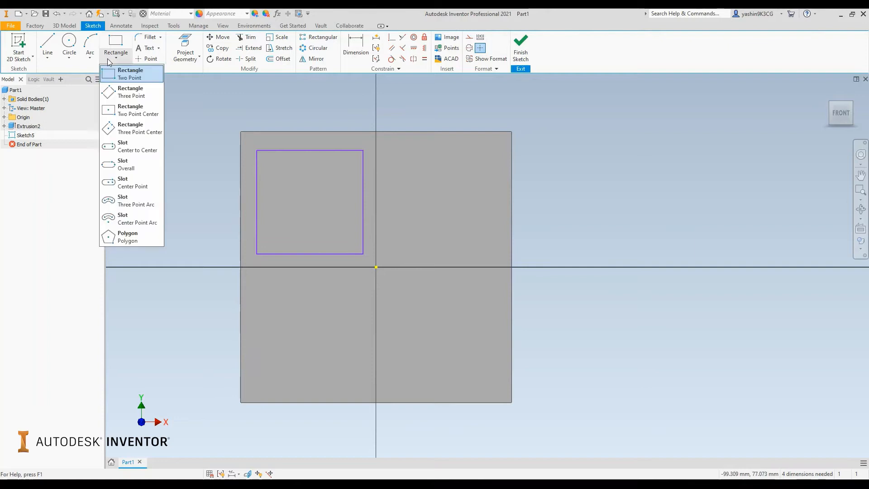
pyautogui.click(142, 97)
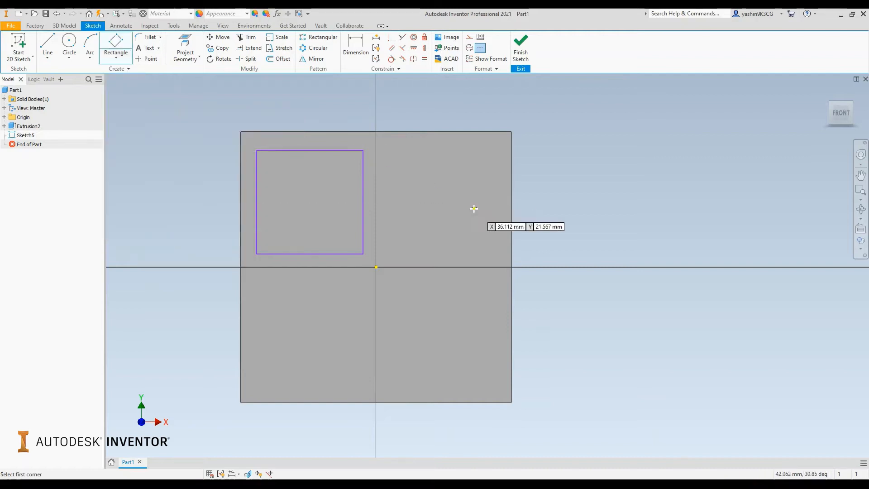
pyautogui.click(407, 250)
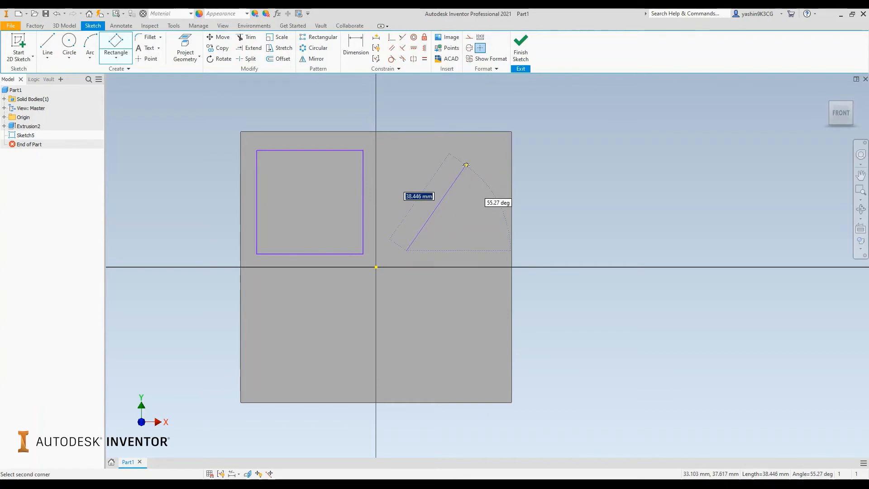
pyautogui.write('0')
pyautogui.press('Tab')
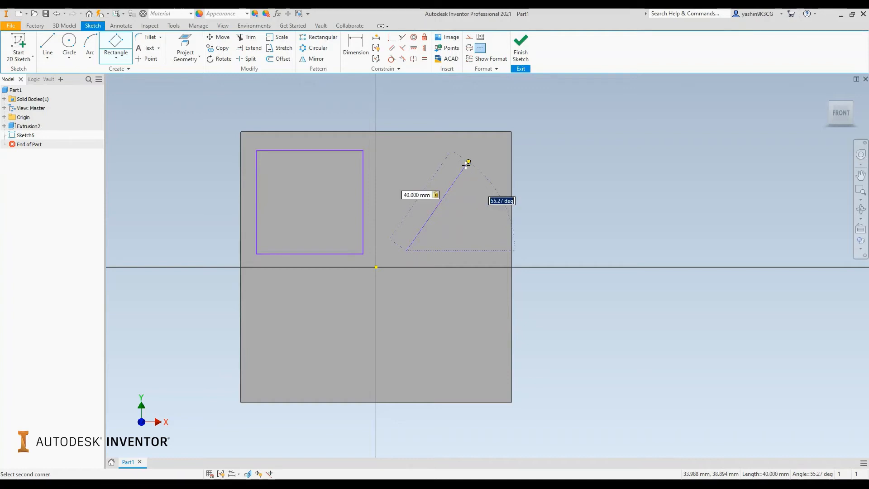
pyautogui.write('45')
pyautogui.press('Return')
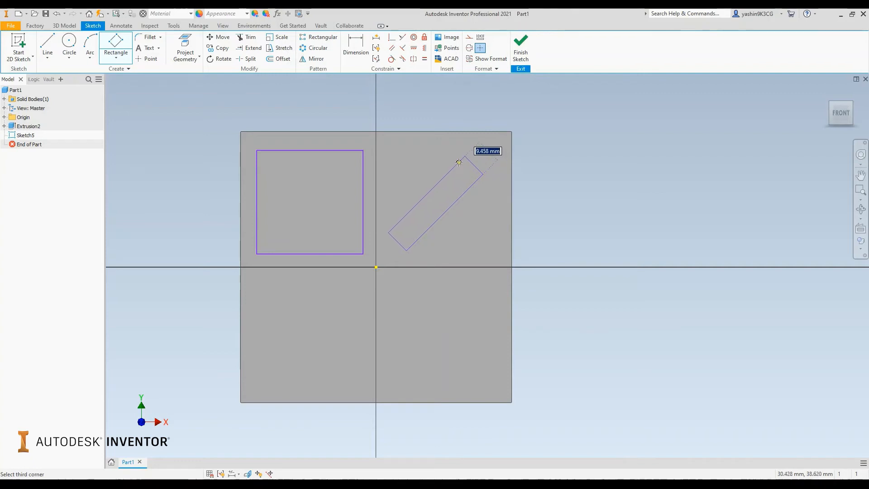
pyautogui.click(458, 162)
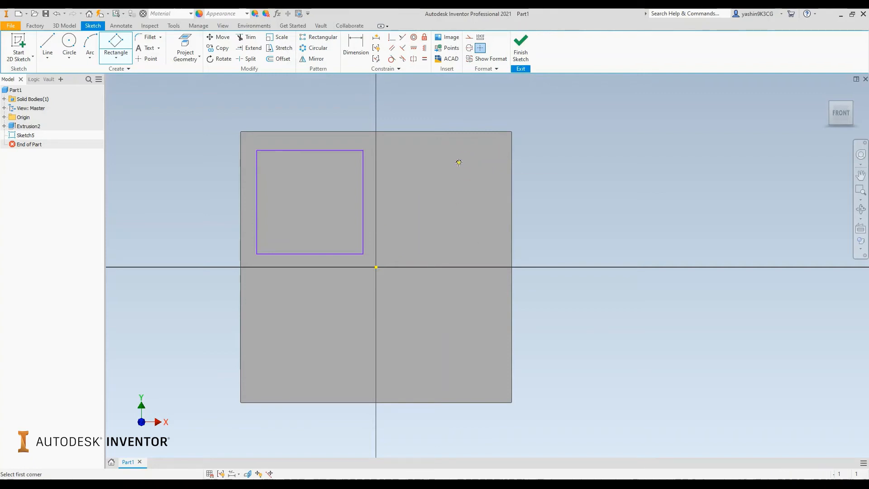
pyautogui.rightClick(575, 179)
pyautogui.click(608, 180)
# - Draw a horizontal center point slot in the plate's lower-left quadrant with end arcs of about 6 mm radius
pyautogui.scroll(3, 403, 206)
pyautogui.scroll(-3, 403, 206)
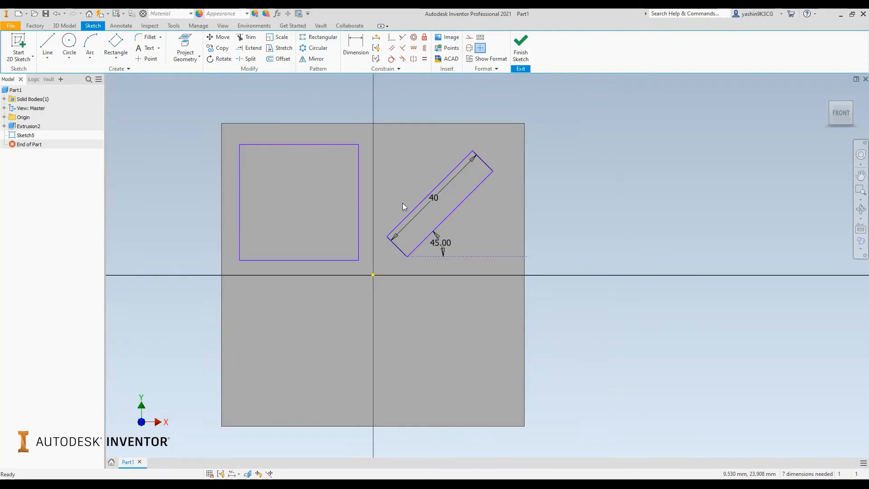
pyautogui.moveTo(404, 206); pyautogui.dragTo(495, 184, button='middle')
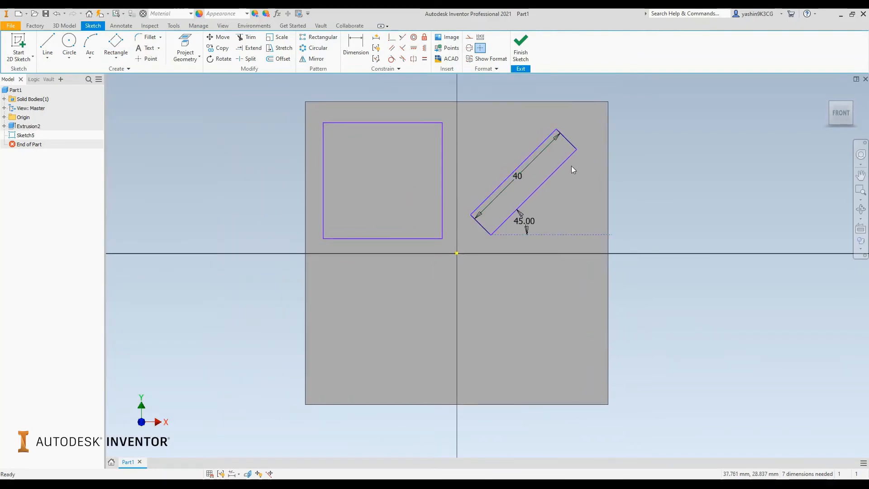
pyautogui.moveTo(537, 336)
pyautogui.mouseDown(button='middle')
pyautogui.moveTo(470, 264)
pyautogui.moveTo(464, 240)
pyautogui.mouseUp(button='middle')
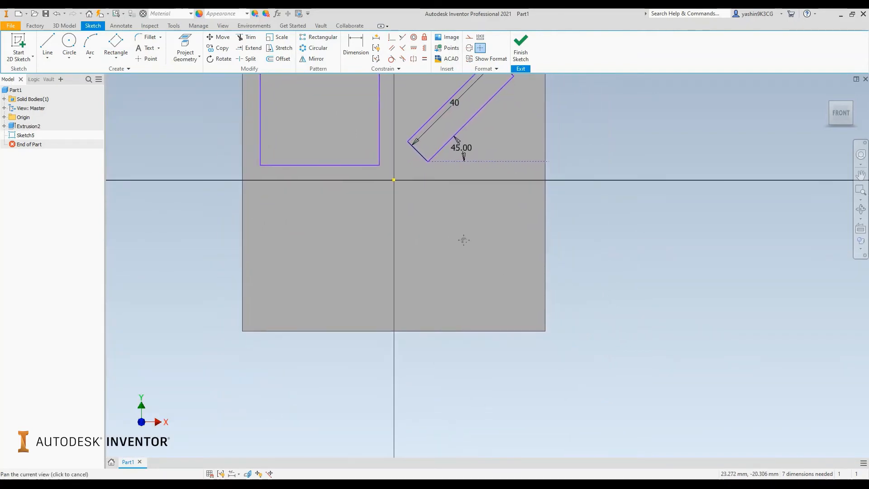
pyautogui.click(116, 56)
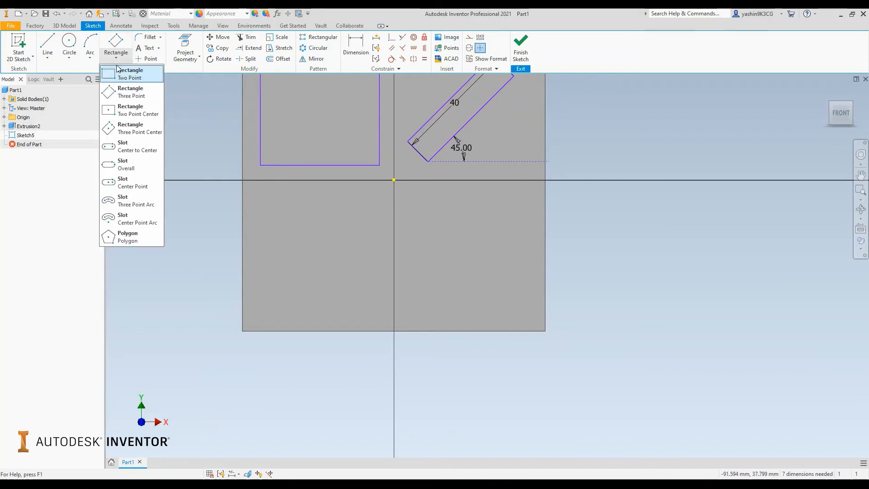
pyautogui.click(133, 183)
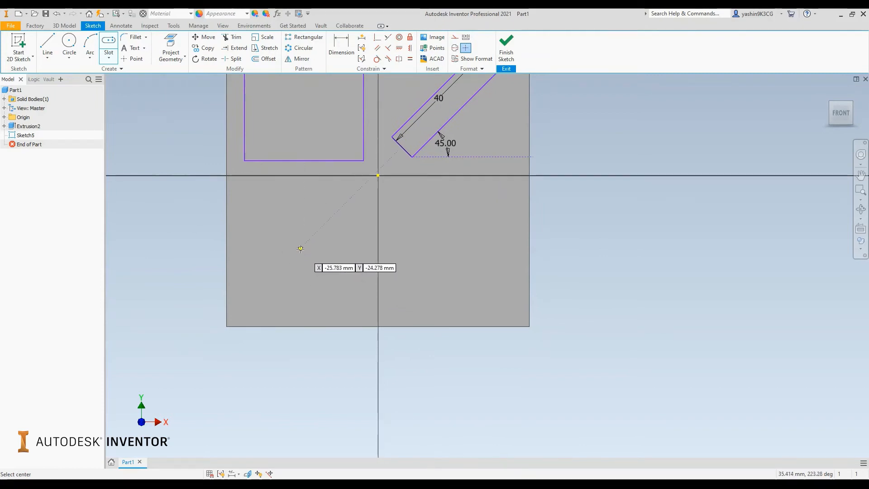
pyautogui.click(300, 249)
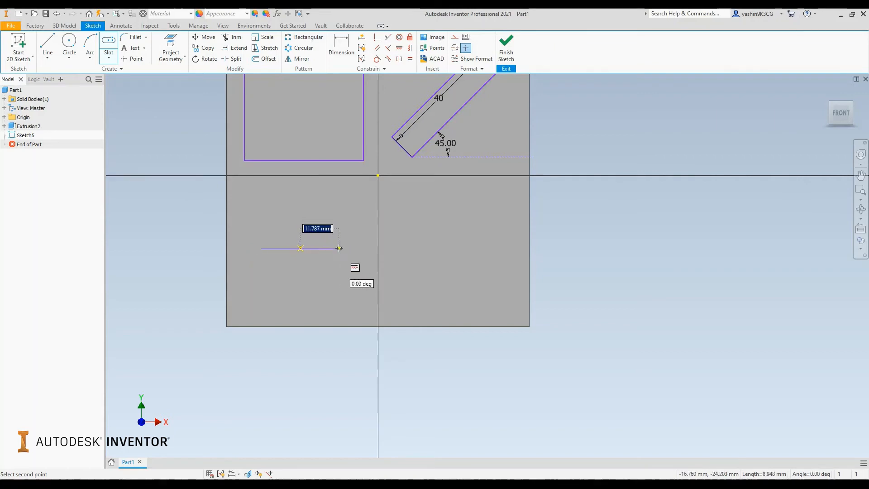
pyautogui.click(351, 248)
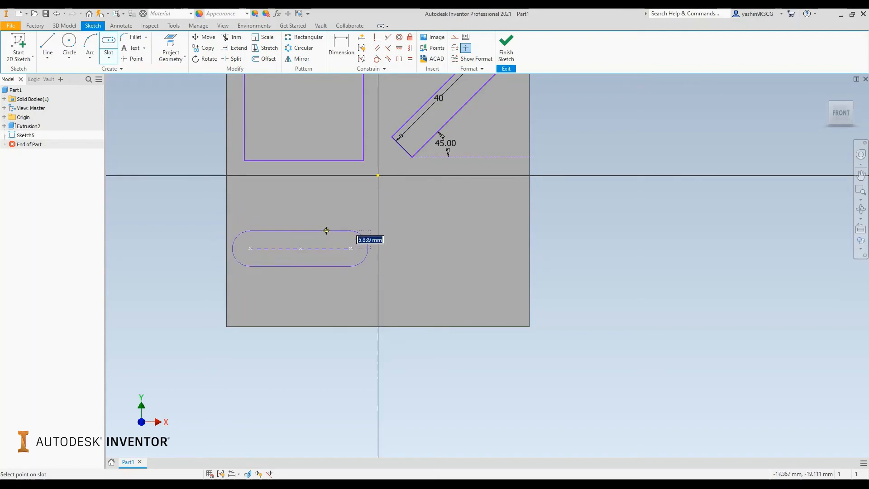
pyautogui.click(326, 230)
pyautogui.rightClick(347, 197)
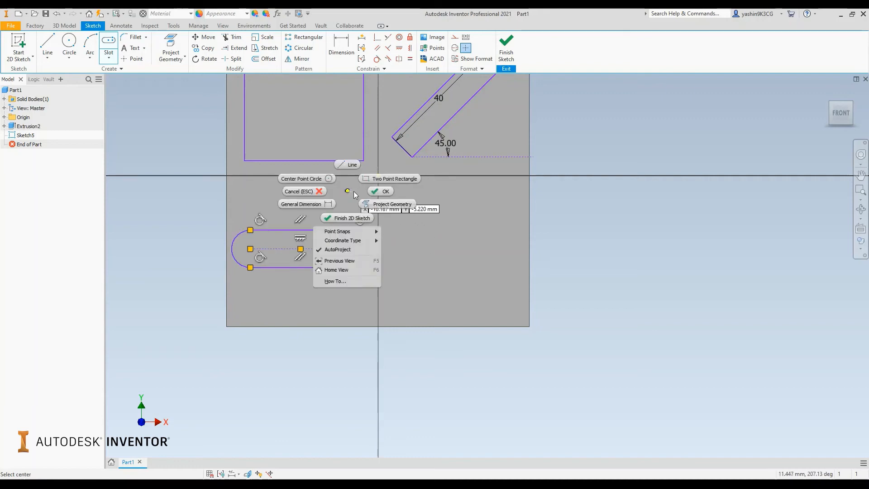
pyautogui.click(369, 190)
# - Draw a circumscribed 8-sided polygon in the plate's lower-right quadrant, with its upper and lower sides roughly horizontal
pyautogui.moveTo(345, 199); pyautogui.dragTo(275, 190, button='middle')
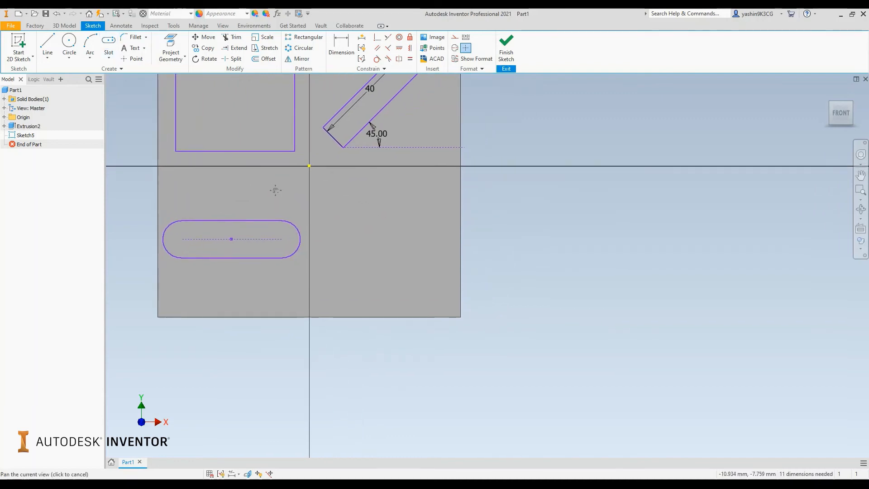
pyautogui.click(108, 58)
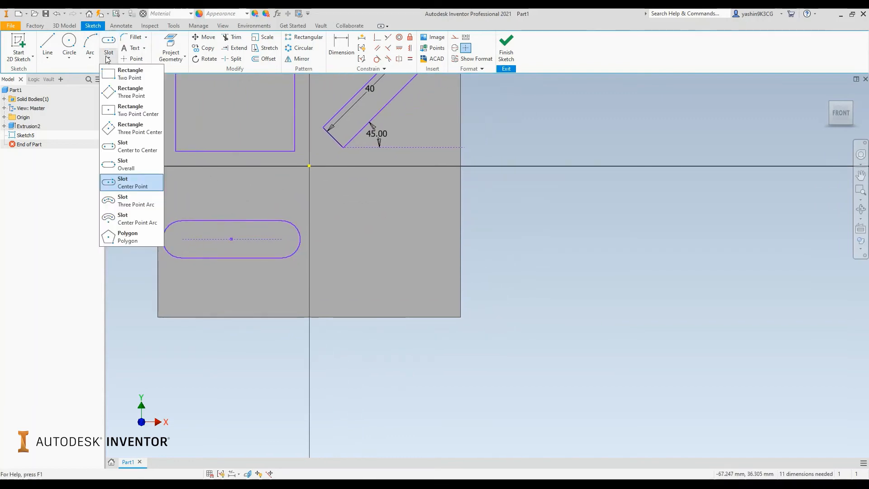
pyautogui.click(130, 238)
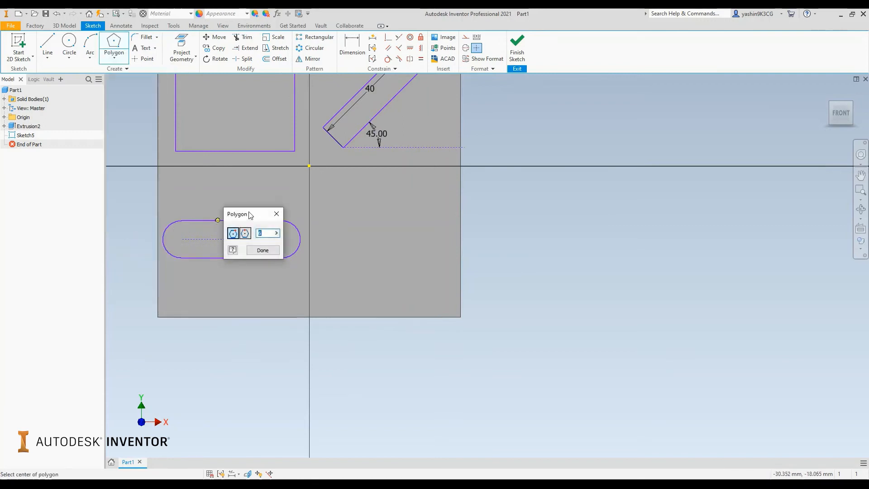
pyautogui.moveTo(250, 214); pyautogui.dragTo(289, 157)
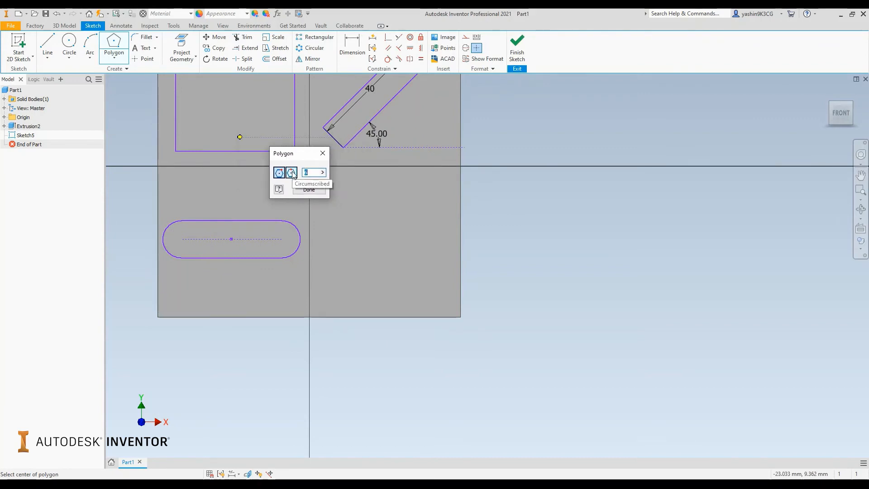
pyautogui.click(292, 173)
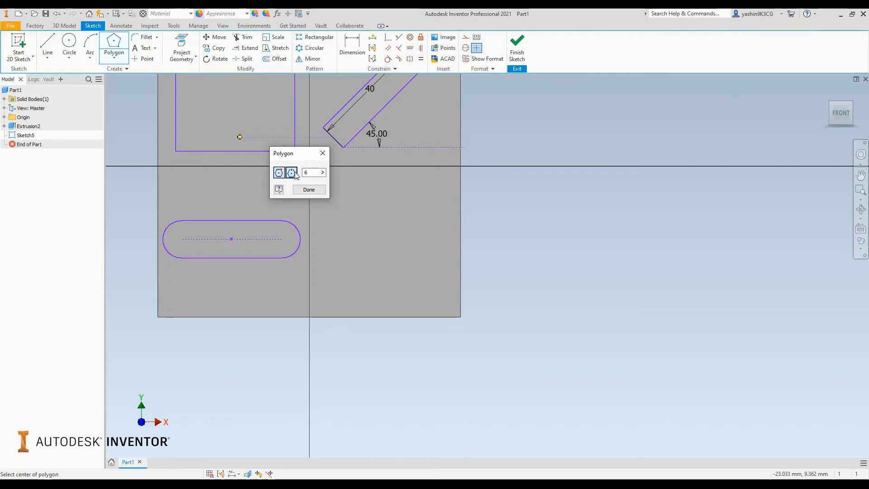
pyautogui.doubleClick(307, 172)
pyautogui.write('8')
pyautogui.scroll(-5, 388, 239)
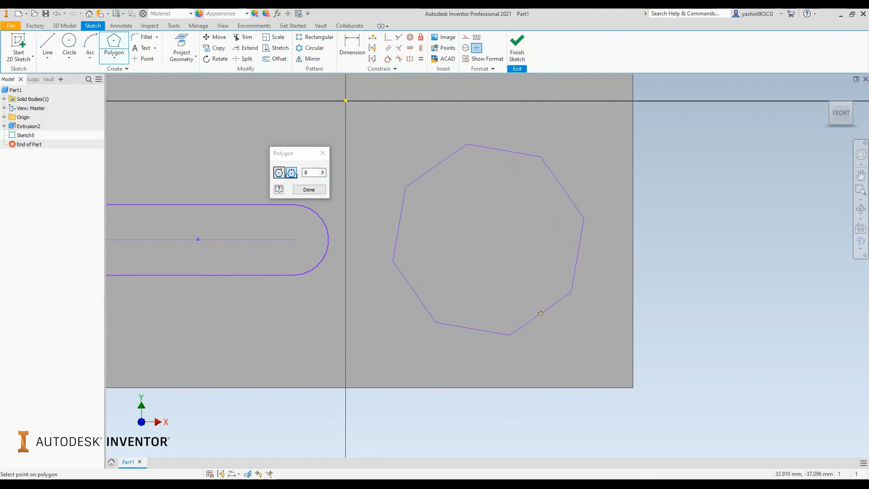
pyautogui.click(553, 303)
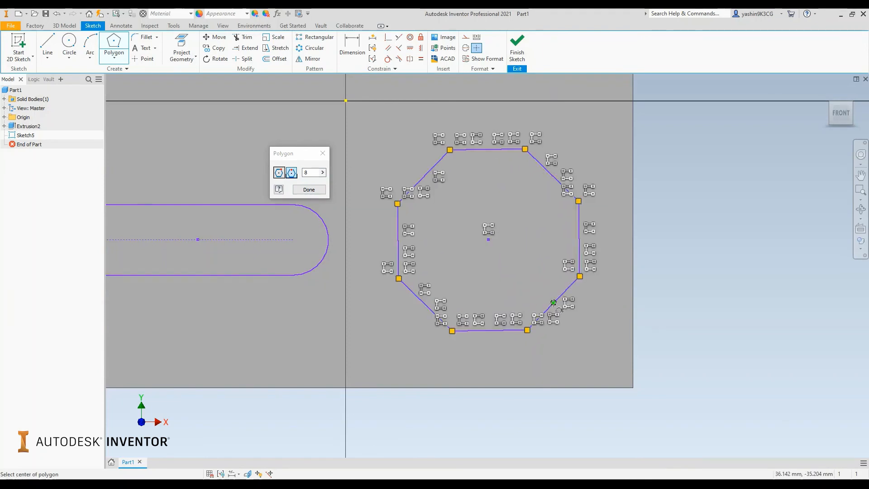
pyautogui.rightClick(667, 220)
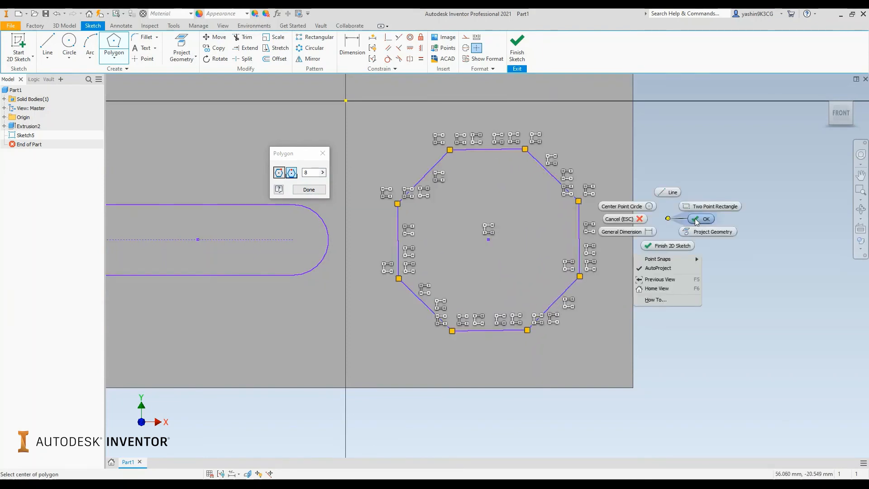
pyautogui.click(696, 220)
# - Finish the sketch and extrude the square and the angled rectangle 10 mm outward from the plate's front face
pyautogui.scroll(-5, 464, 208)
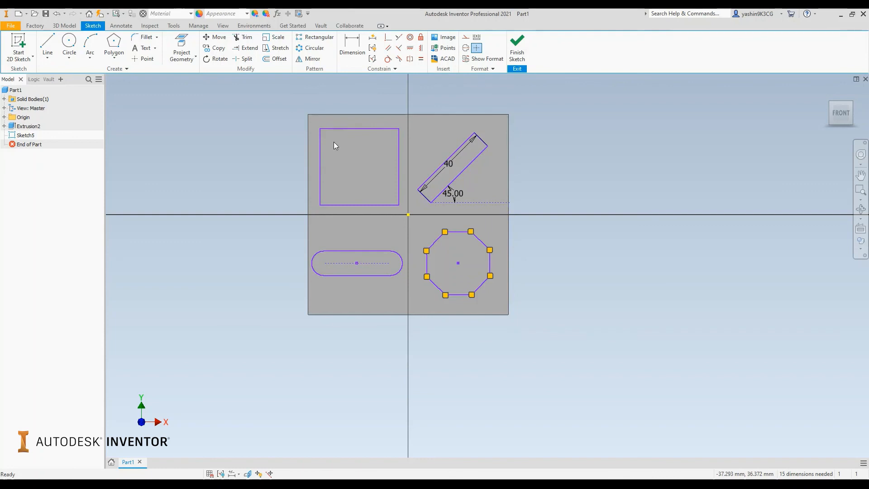
pyautogui.press('Return')
pyautogui.click(517, 45)
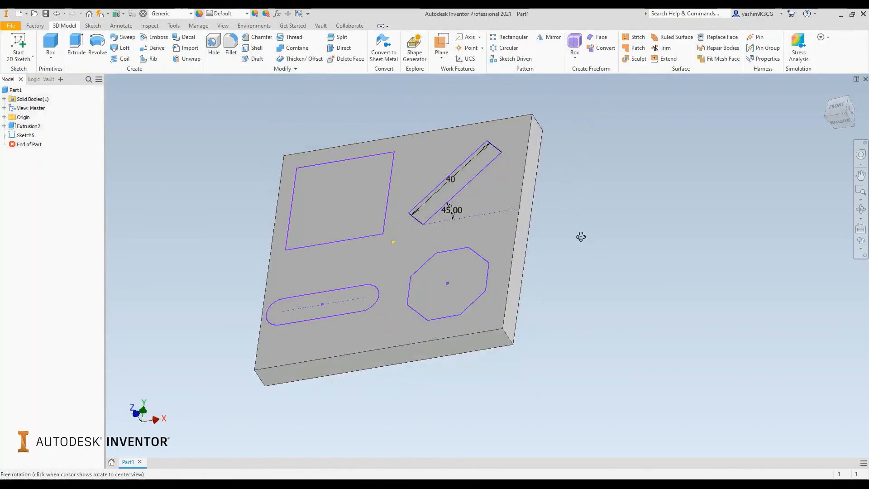
pyautogui.press('e')
pyautogui.click(354, 182)
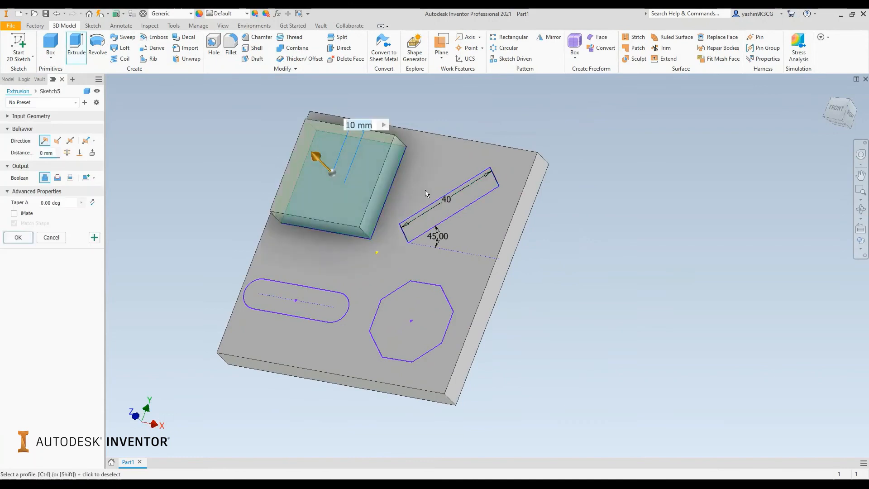
pyautogui.click(460, 204)
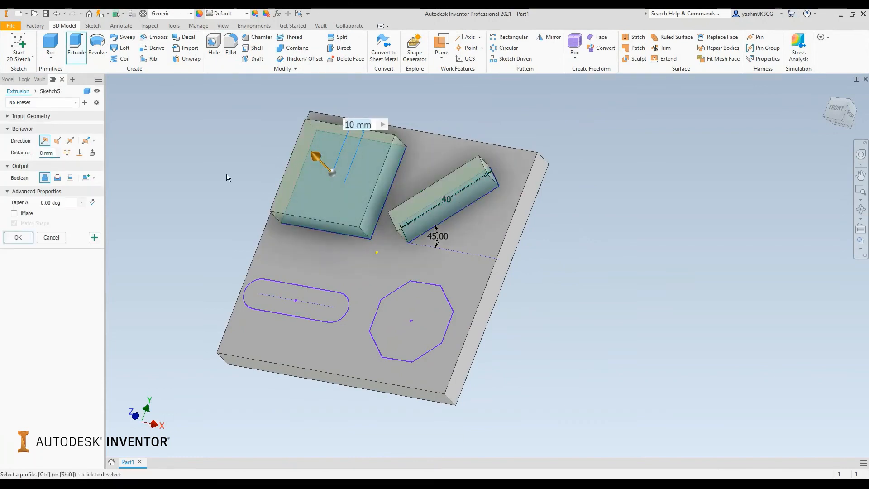
pyautogui.press('Return')
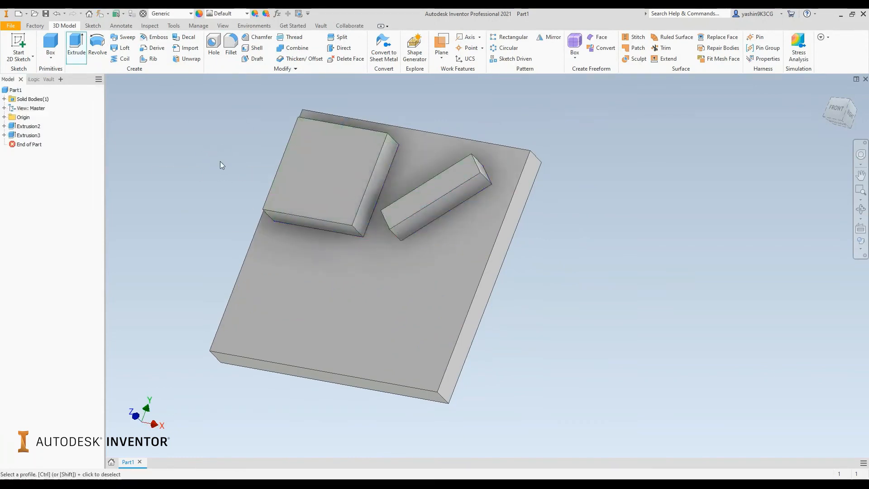
# - Make Sketch5, used by the extrusion of the two rectangles, visible so its remaining profiles can be selected
pyautogui.click(4, 135)
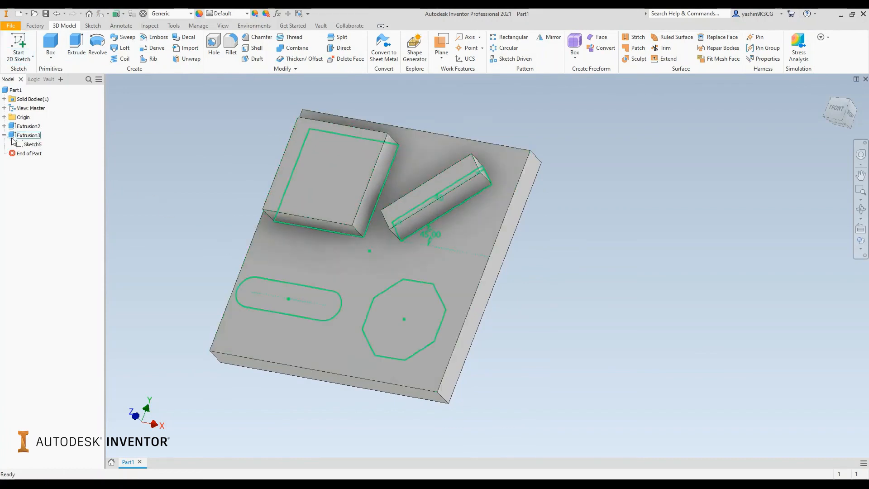
pyautogui.rightClick(32, 144)
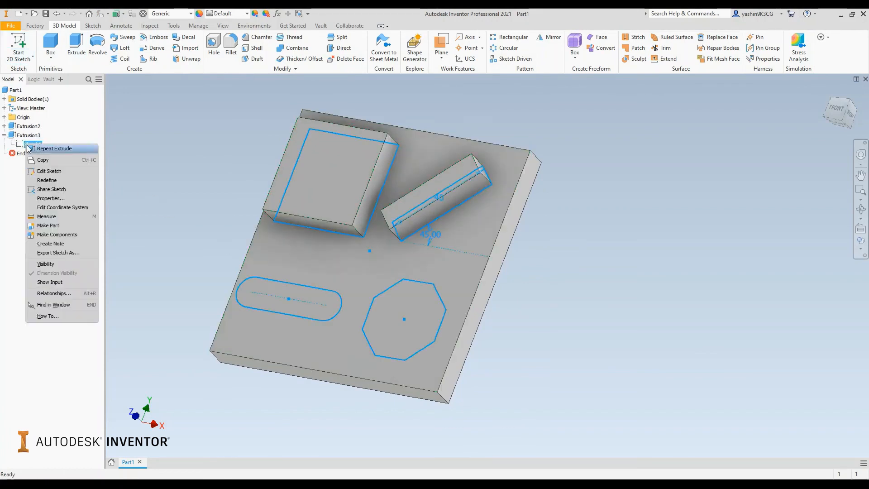
pyautogui.click(56, 262)
# - Extrude the slot and octagon profiles as a 40 mm cut through the plate
pyautogui.press('e')
pyautogui.click(310, 301)
pyautogui.click(398, 312)
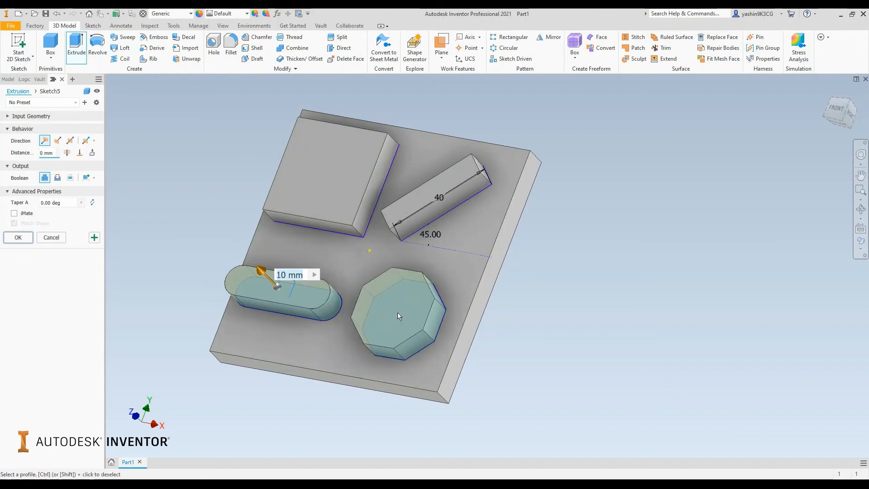
pyautogui.moveTo(262, 273); pyautogui.dragTo(348, 359)
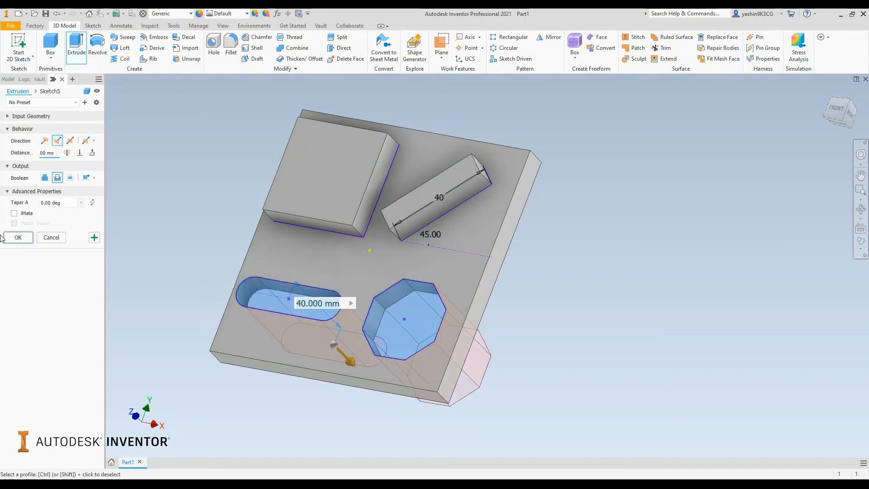
pyautogui.click(17, 237)
pyautogui.keyDown('shift'); pyautogui.moveTo(215, 254); pyautogui.dragTo(235, 254, button='middle'); pyautogui.keyUp('shift')
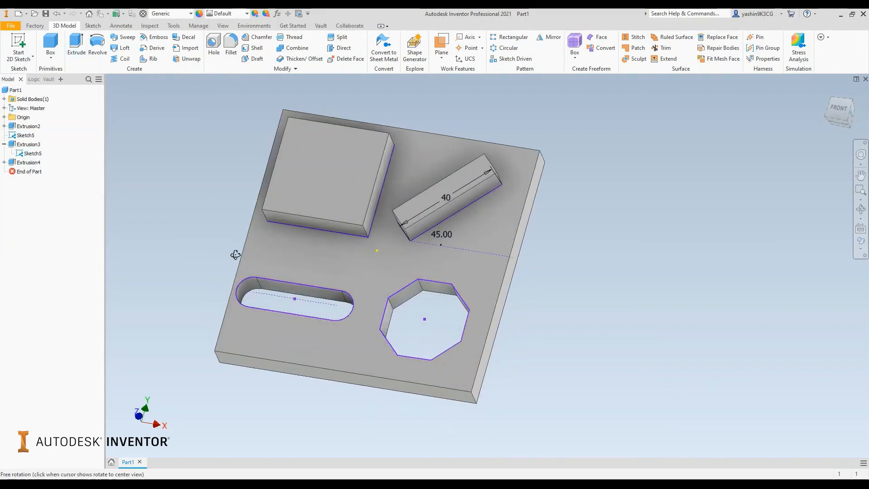